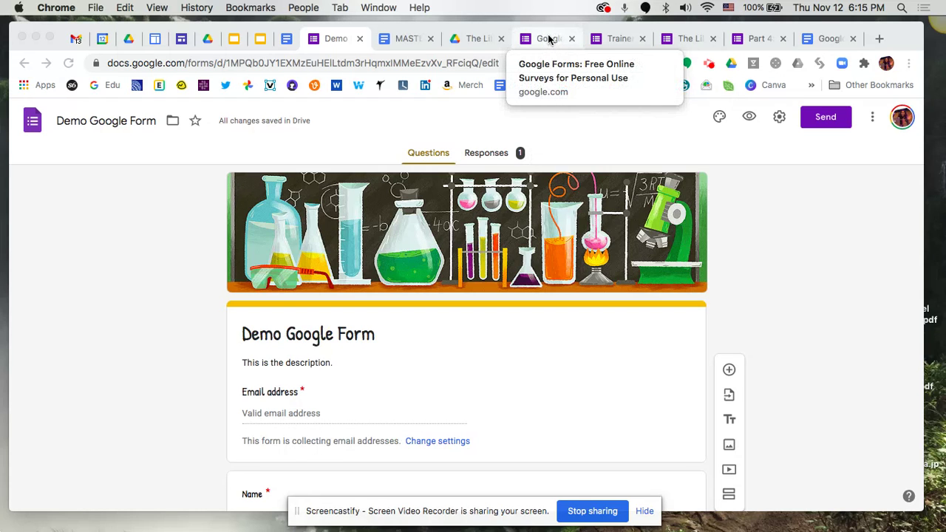
Look through the Trainer Sample Exam, Liberated Educator Feedback Form and Part 4 example forms, and return to the Demo Google Form.
click(605, 40)
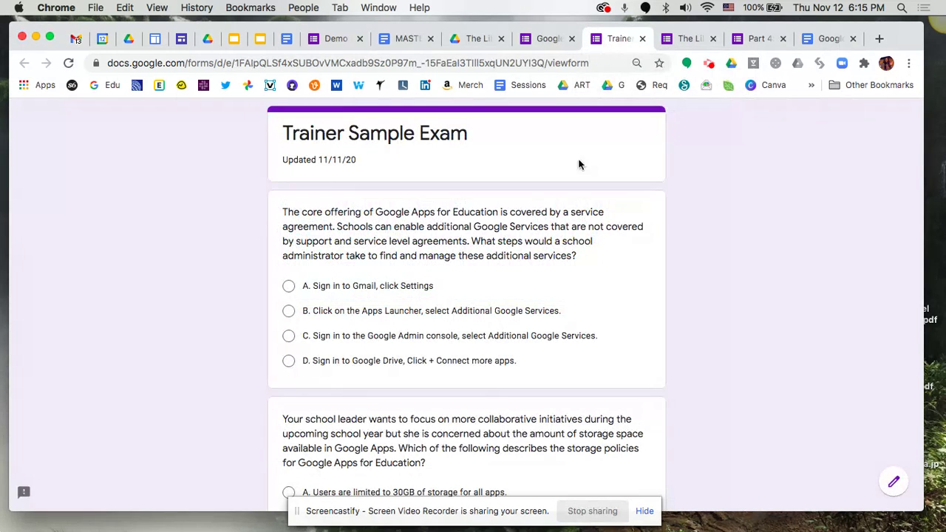
click(699, 39)
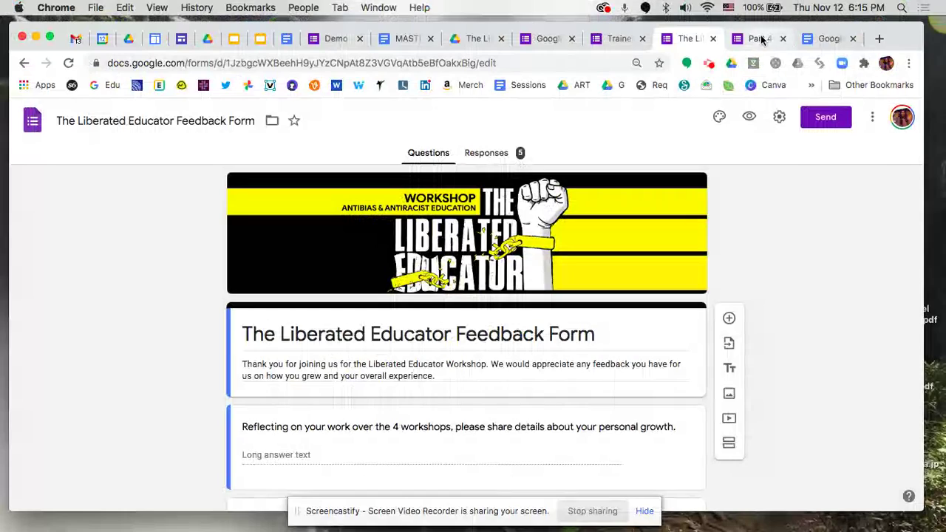
click(762, 39)
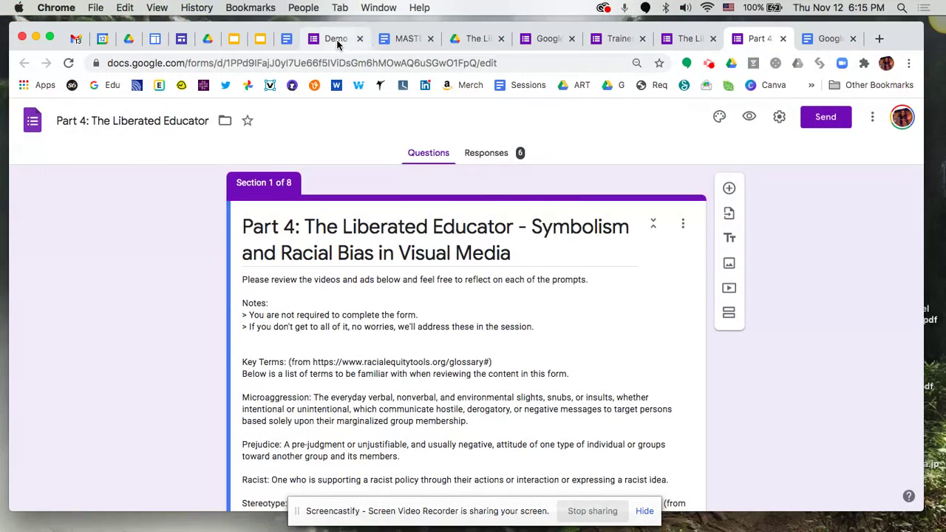
click(338, 42)
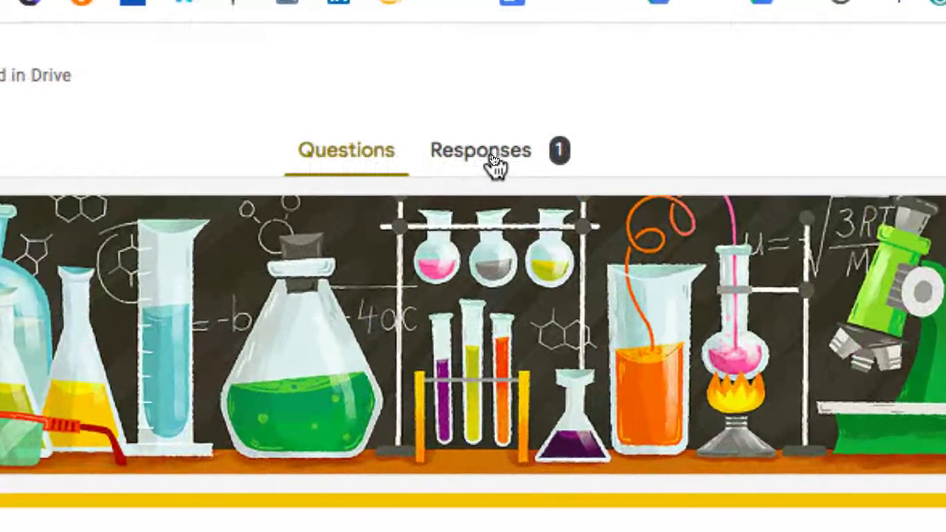
Open the demo form's responses and examine the summary of answers and charts for each question.
click(498, 163)
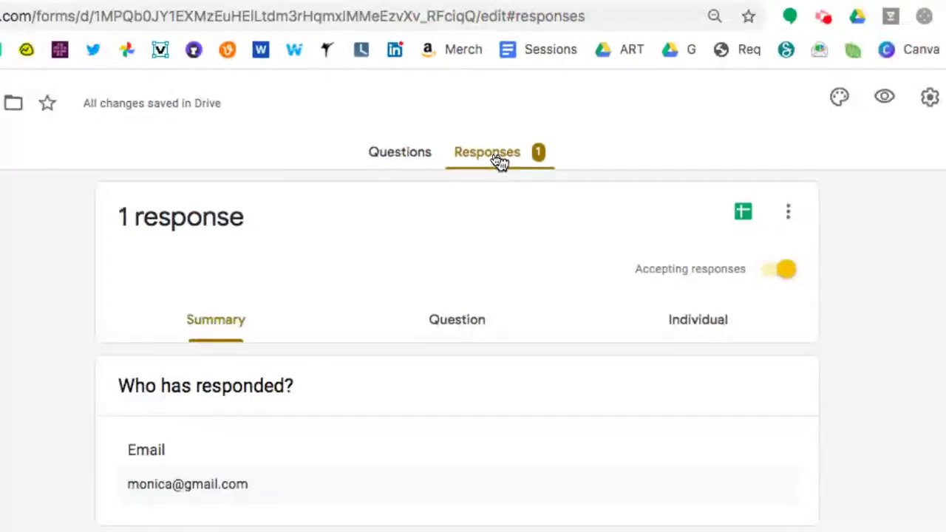
scroll(205, 414, down, 5)
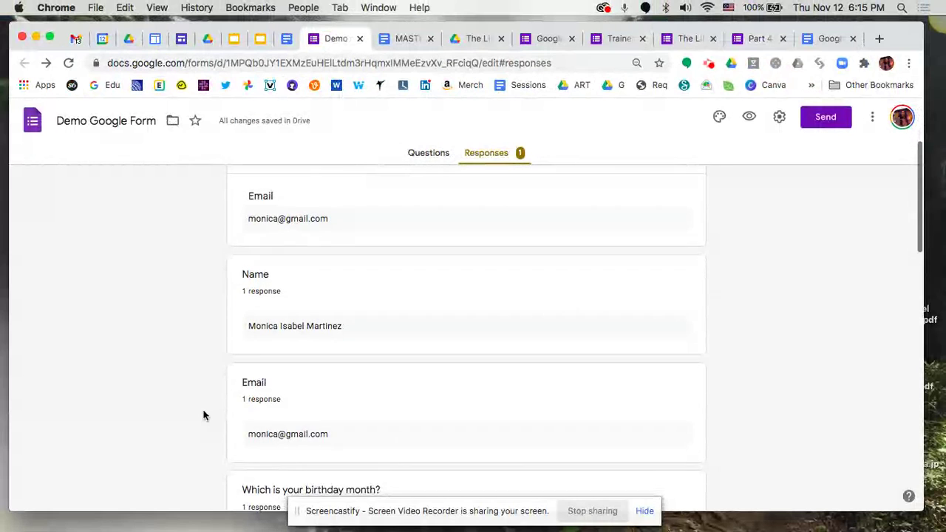
scroll(205, 415, down, 10)
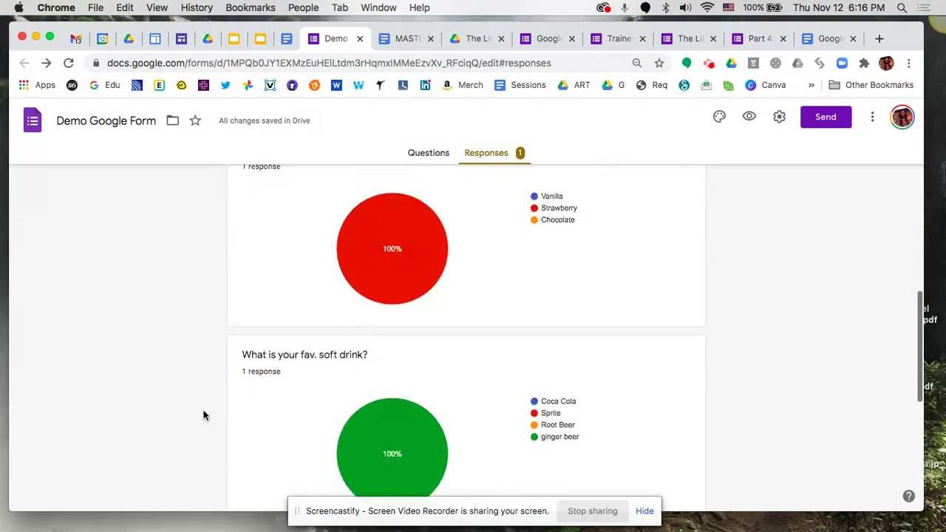
scroll(204, 415, down, 3)
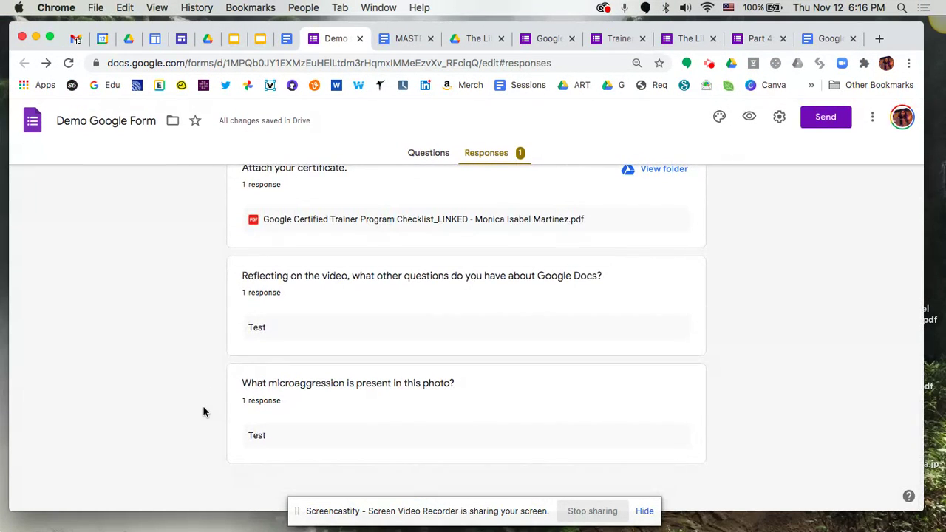
scroll(205, 368, up, 8)
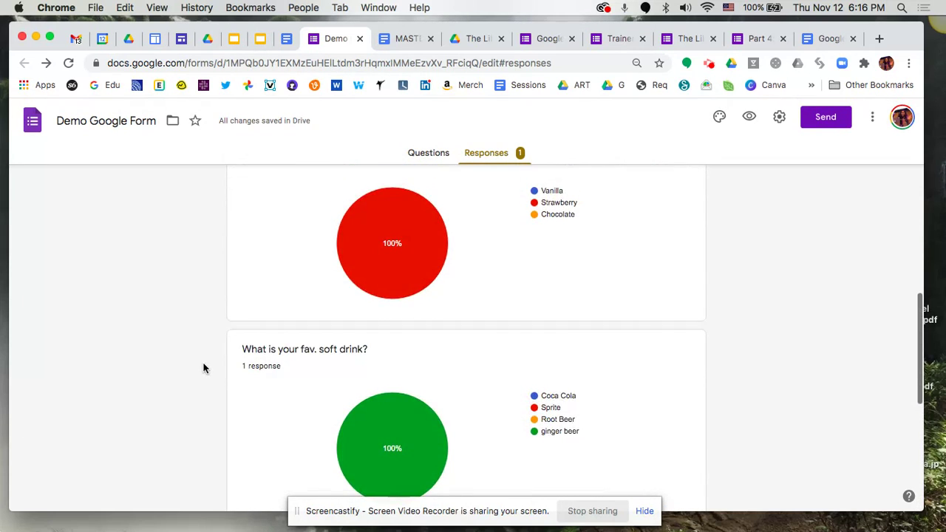
scroll(205, 368, up, 2)
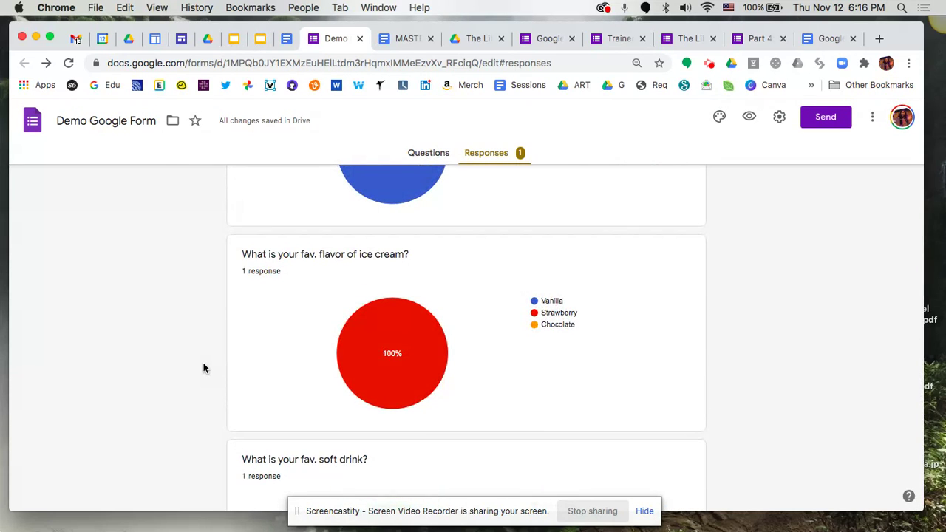
scroll(205, 368, up, 6)
scroll(205, 368, up, 5)
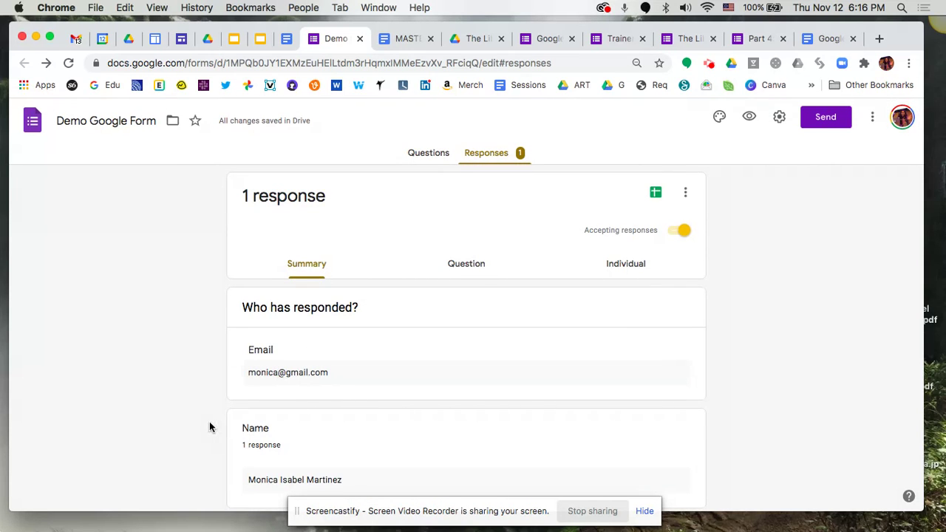
scroll(209, 428, down, 2)
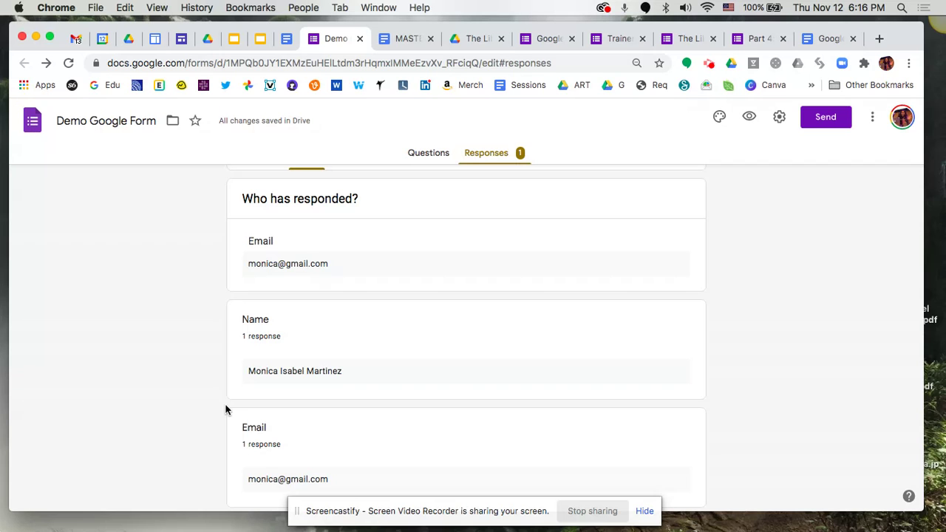
scroll(225, 410, down, 5)
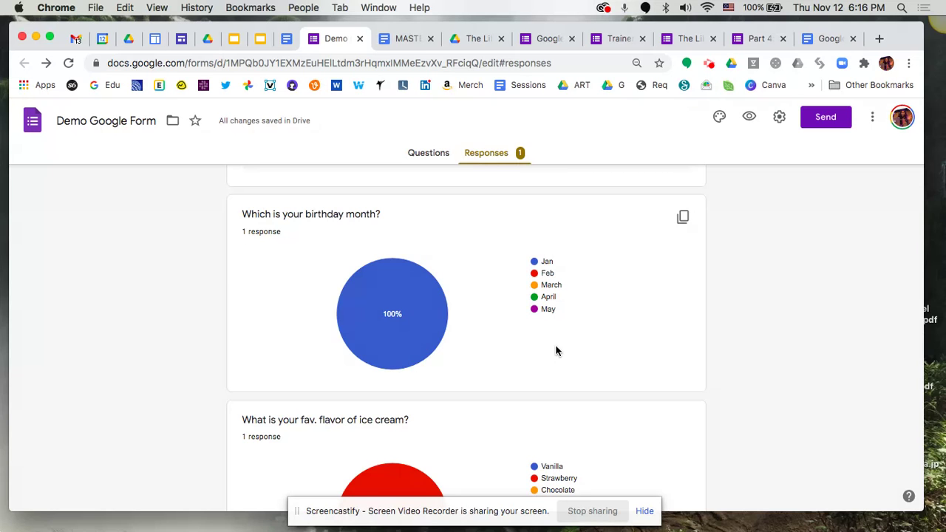
scroll(556, 351, down, 4)
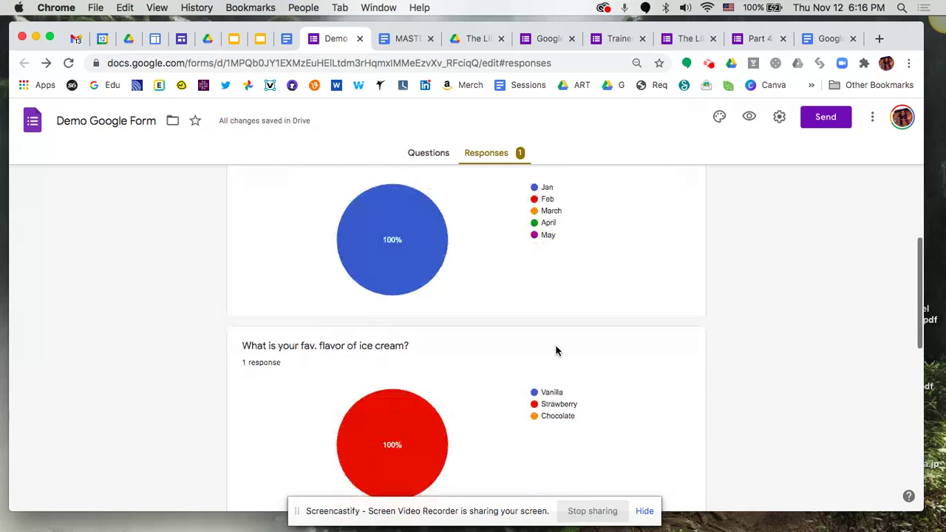
scroll(570, 353, up, 3)
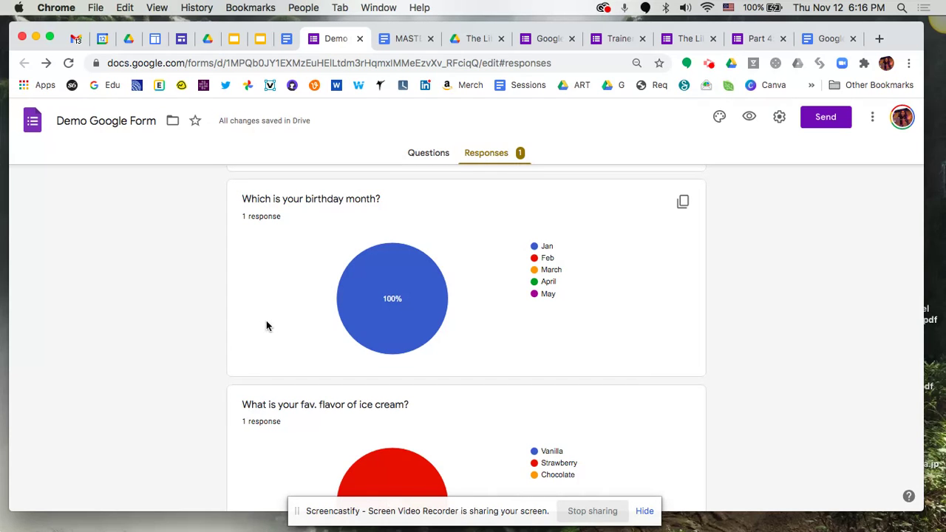
Send the form's responses to a new spreadsheet named Demo Google Form (Responses).
scroll(267, 326, up, 10)
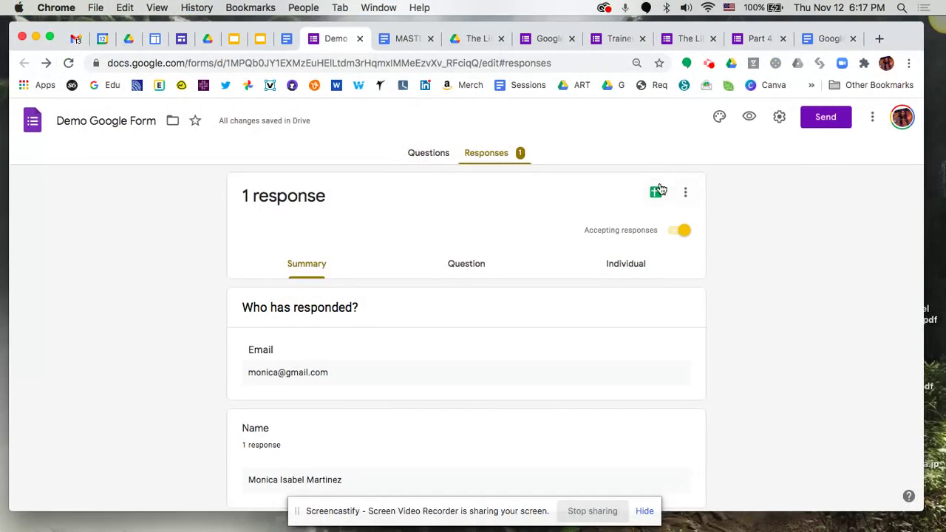
click(657, 195)
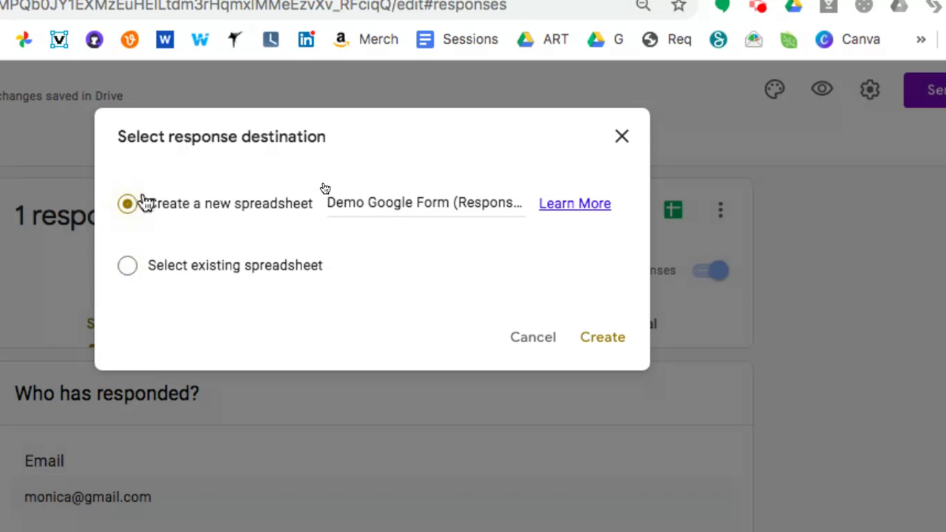
click(608, 344)
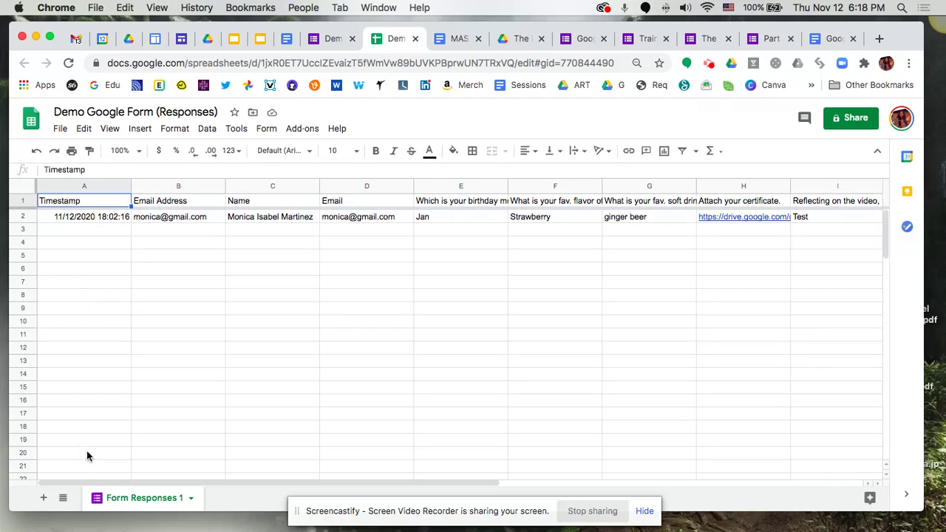
Examine the response row in the new spreadsheet, including its timestamp and email address cells.
scroll(87, 455, down, 2)
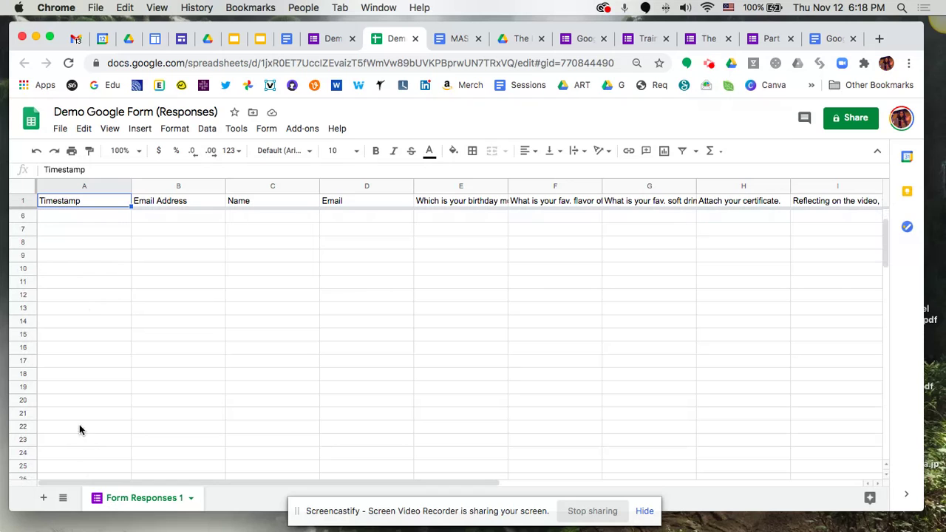
scroll(90, 289, up, 2)
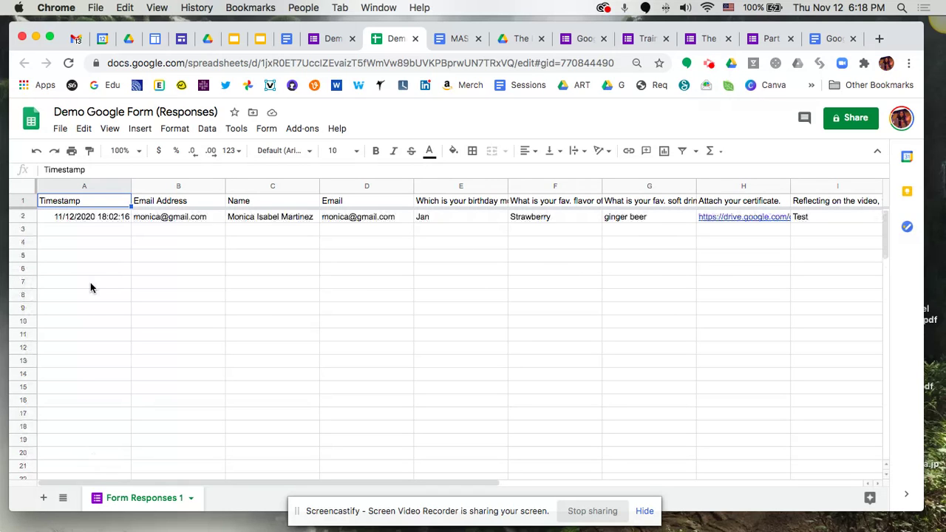
click(83, 220)
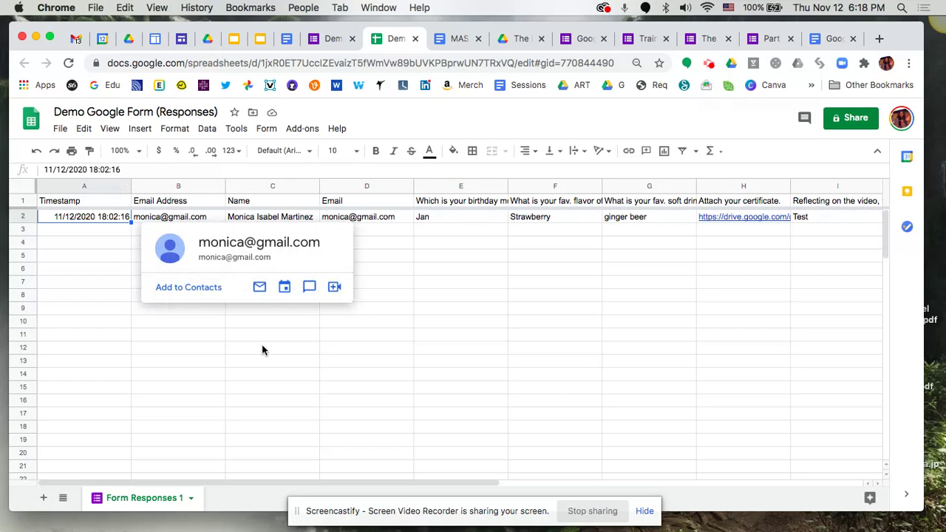
click(475, 300)
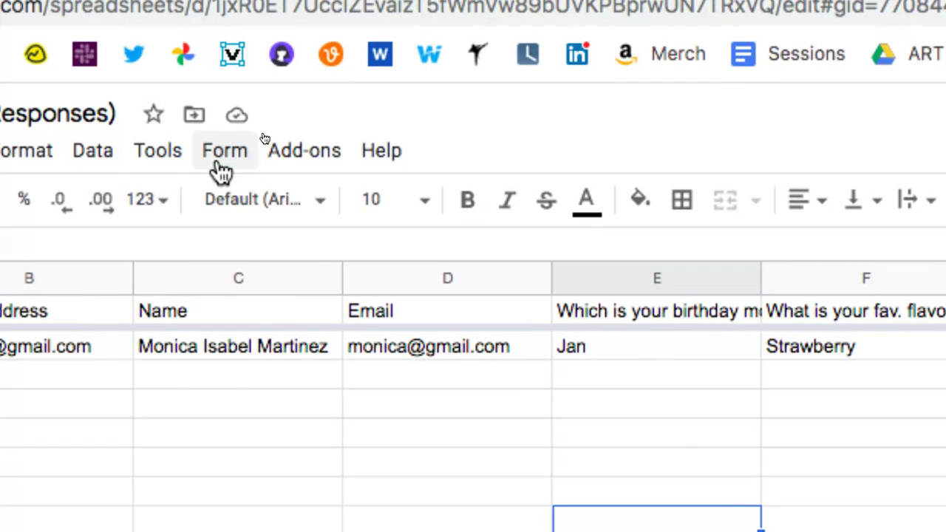
Show the summary of responses from the linked spreadsheet and review the birthday month and ice cream flavor charts.
click(221, 162)
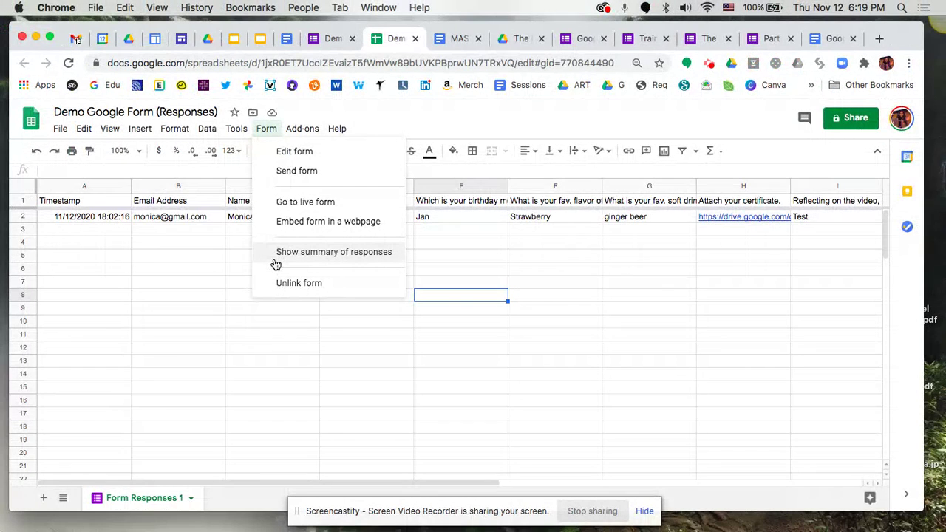
click(306, 252)
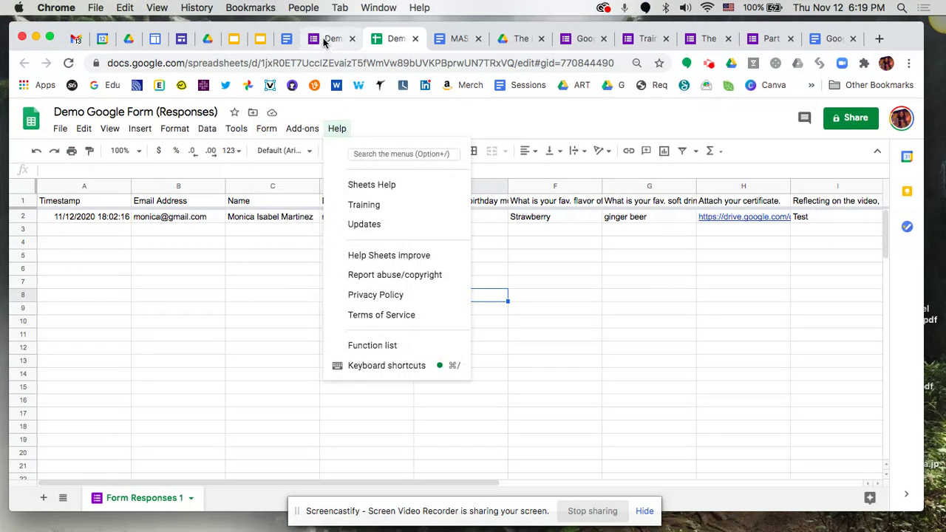
scroll(393, 315, down, 7)
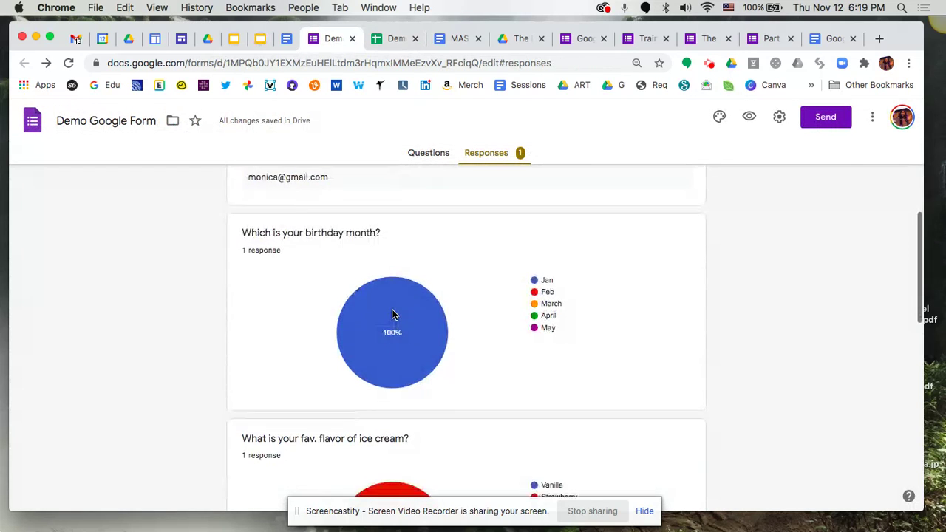
click(385, 41)
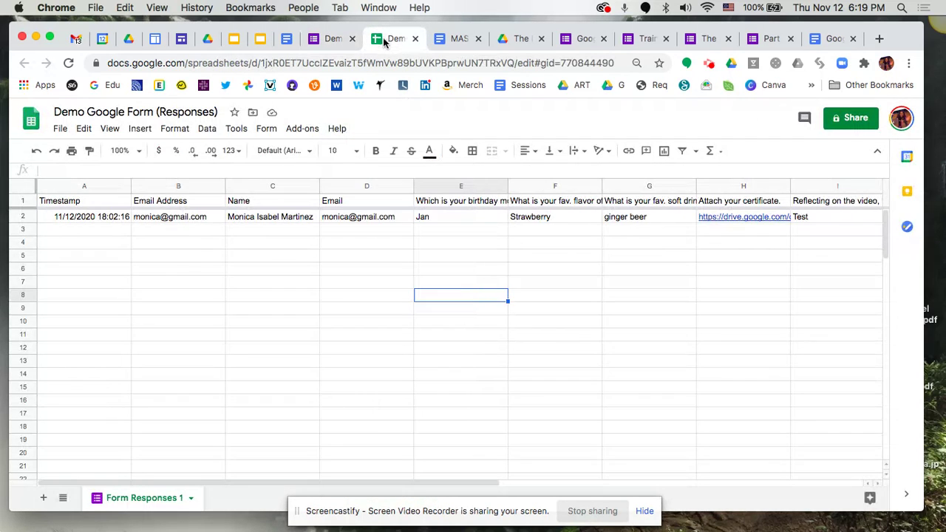
click(255, 134)
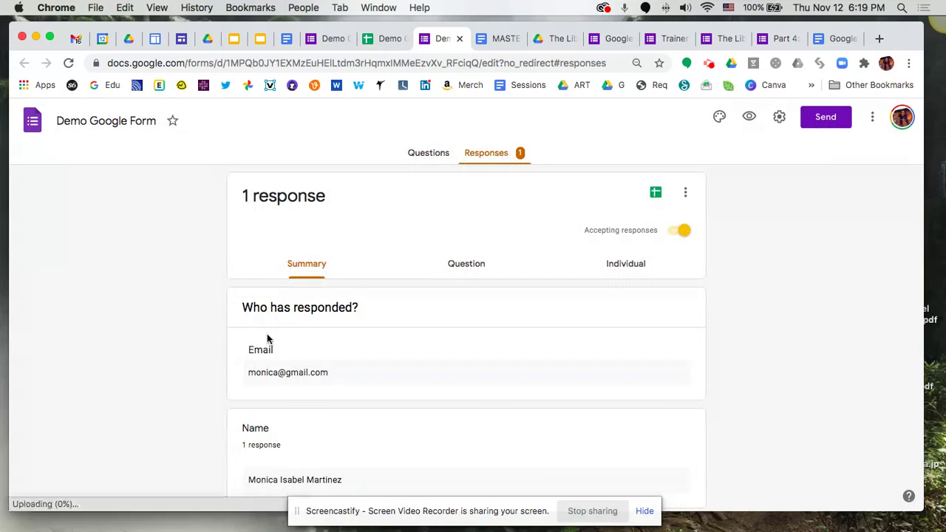
scroll(155, 430, down, 5)
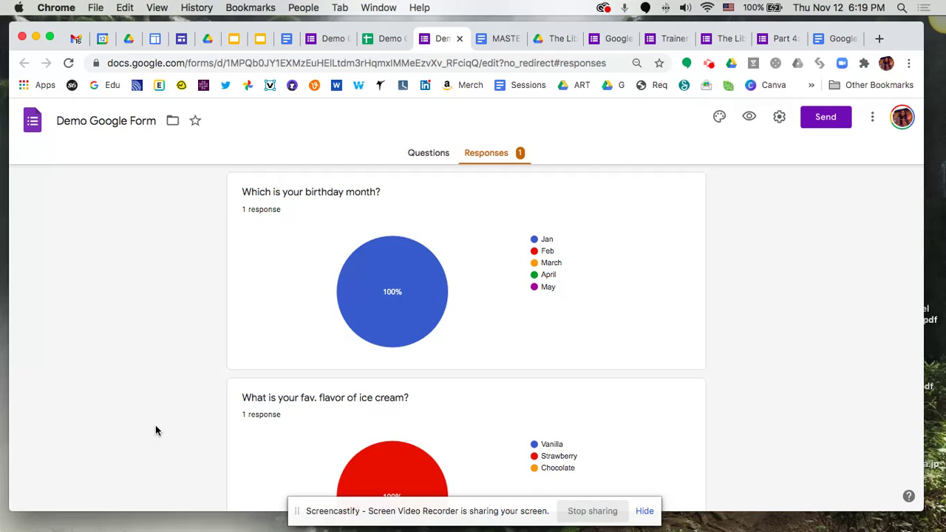
scroll(156, 431, down, 3)
scroll(155, 430, up, 2)
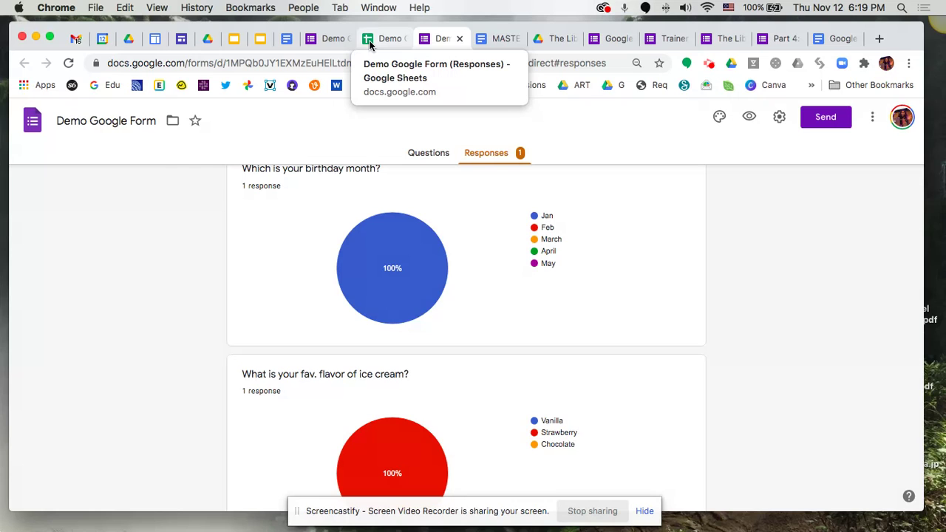
Return to the responses spreadsheet, request unlinking the form, and cancel at the confirmation.
click(370, 41)
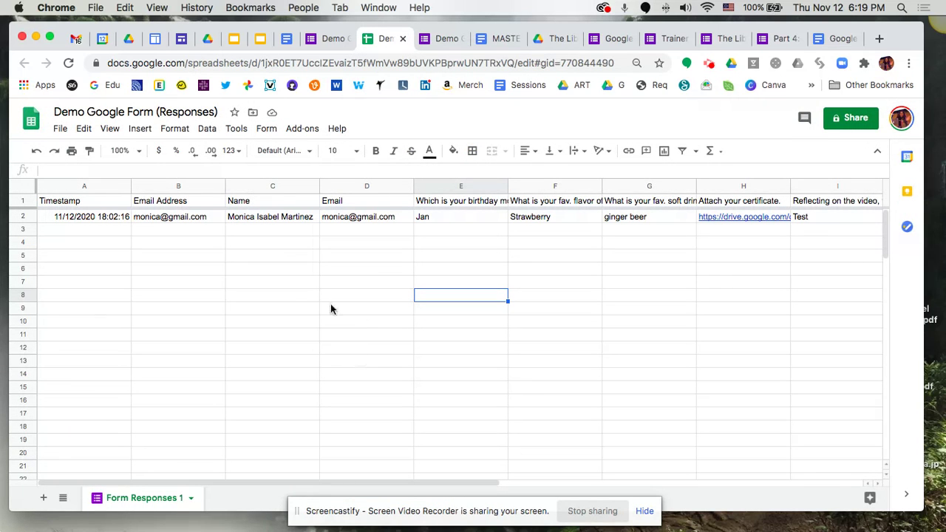
click(265, 131)
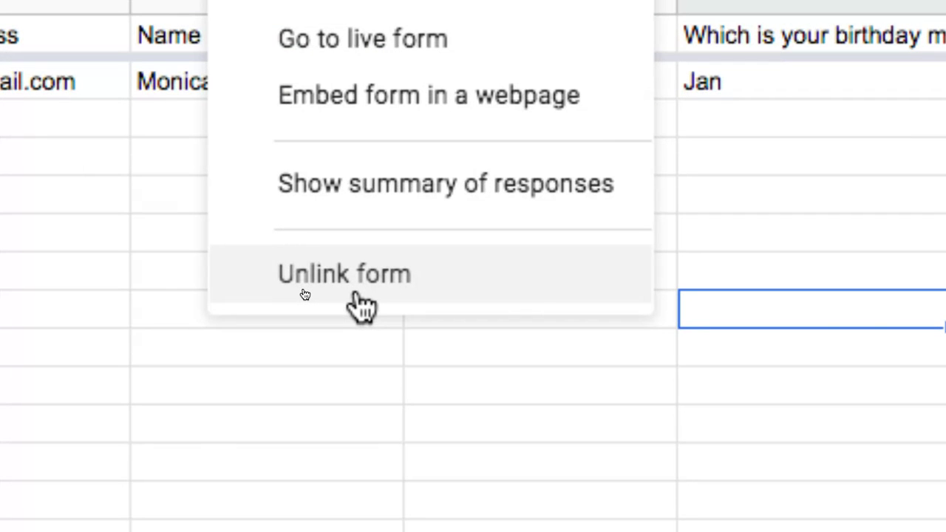
click(354, 294)
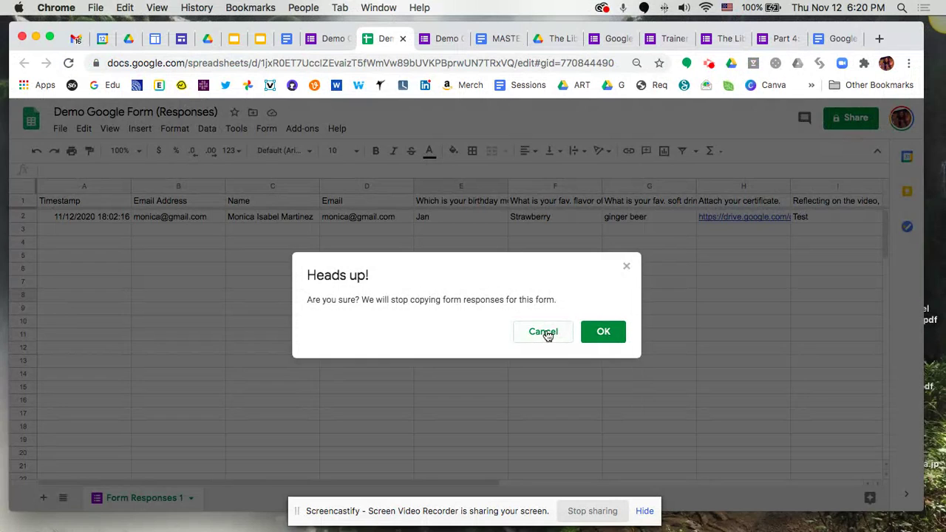
click(484, 344)
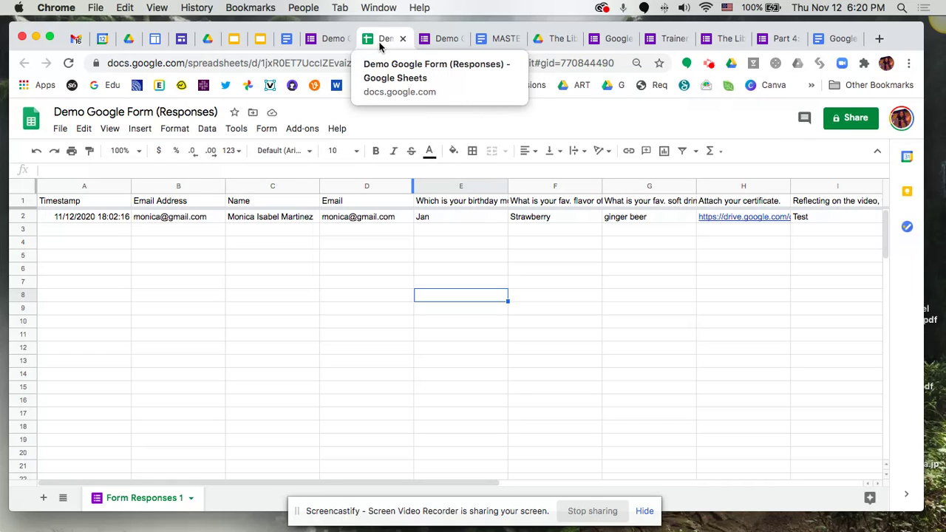
Compare the demo form's response summary with the linked responses spreadsheet.
click(329, 41)
scroll(559, 298, up, 5)
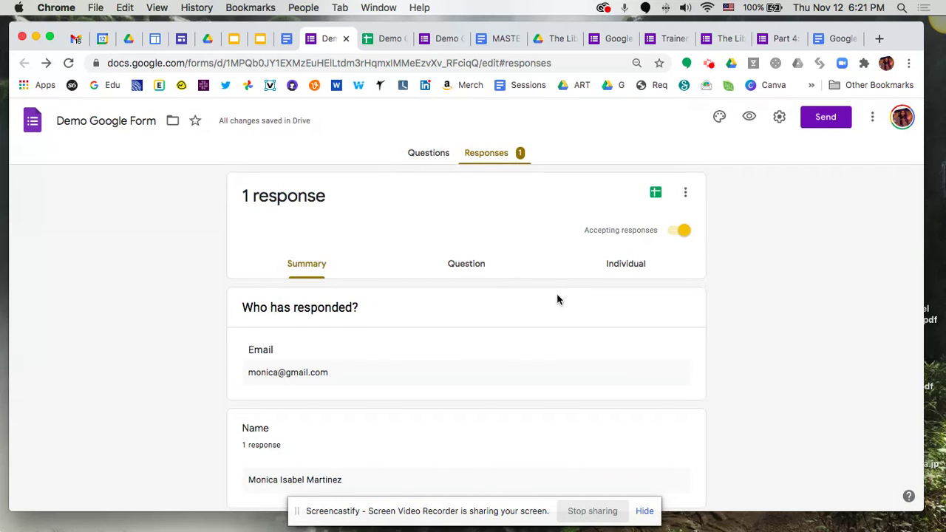
scroll(558, 299, down, 3)
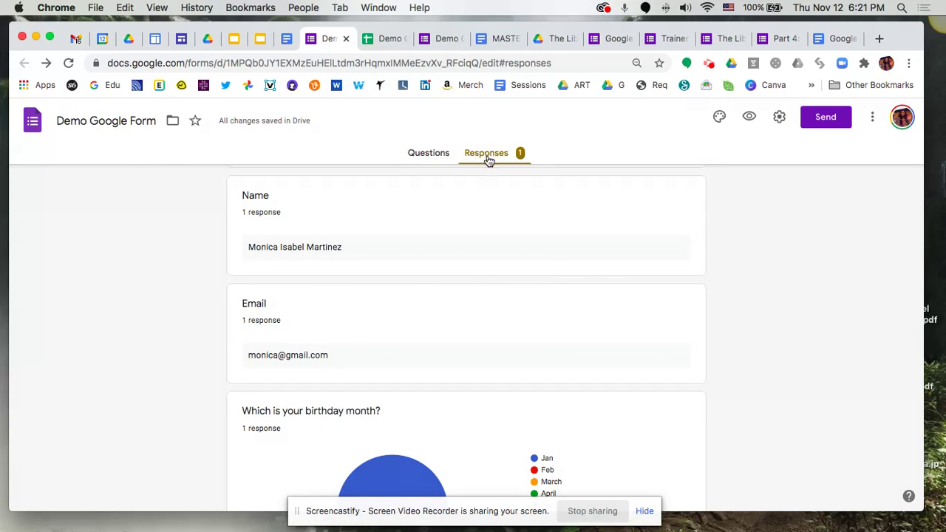
click(384, 40)
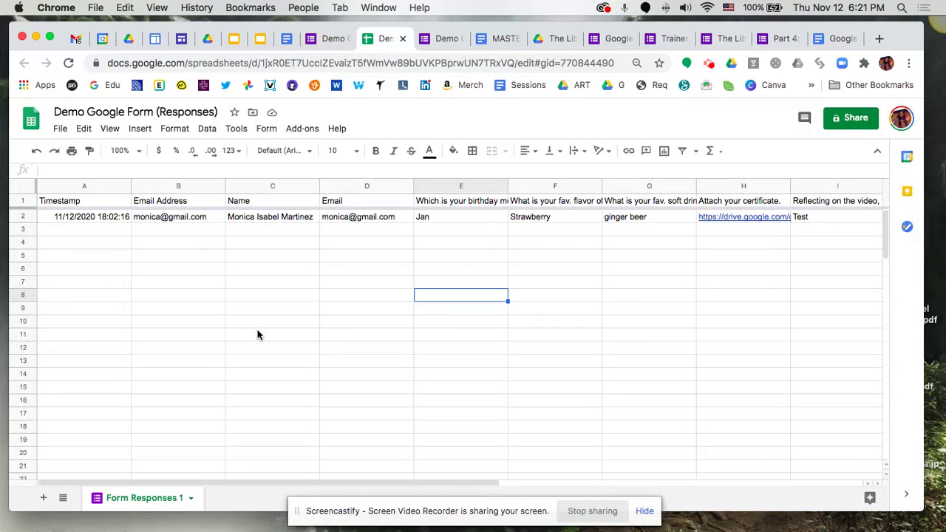